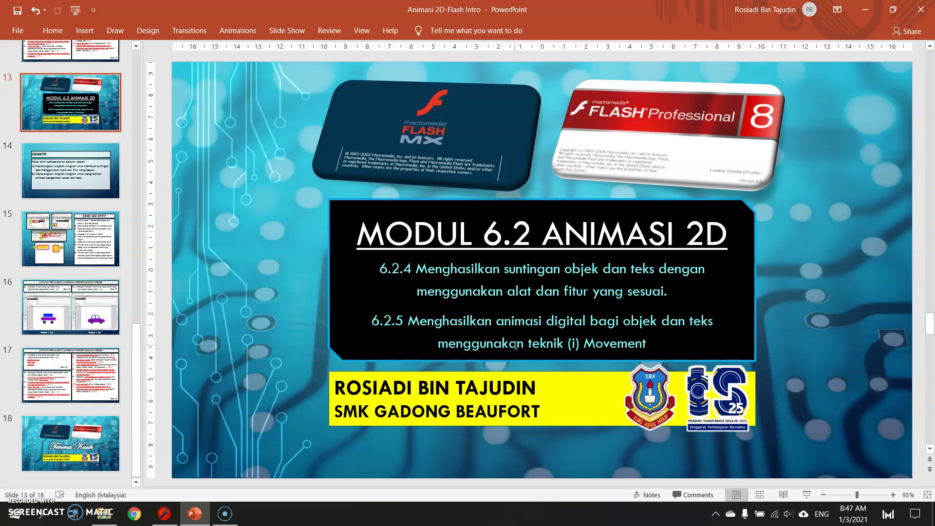
- Switch to Macromedia Flash MX, restore the Belajar Flash 1 document and open its Menu scene
{"action": "left_click", "coordinate": [166, 514]}
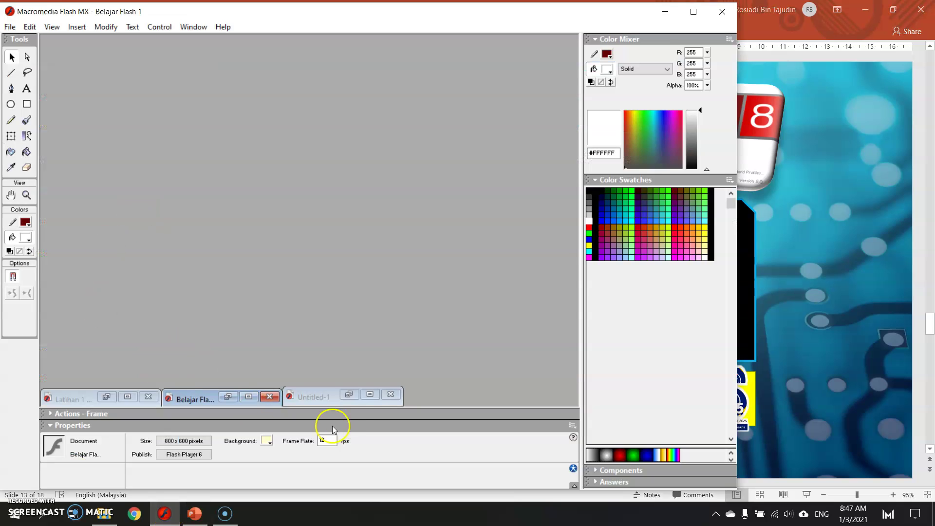
{"action": "left_click", "coordinate": [248, 397]}
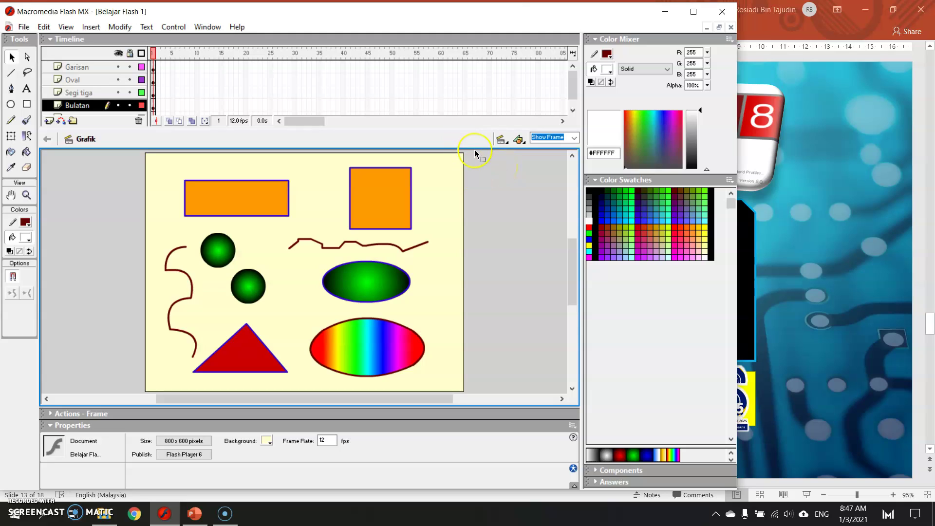
{"action": "left_click", "coordinate": [503, 139]}
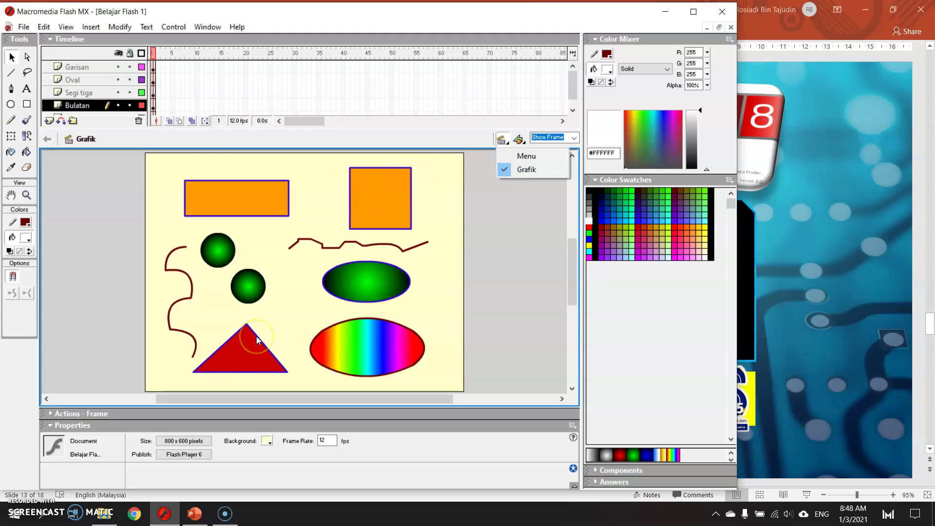
{"action": "left_click", "coordinate": [523, 156]}
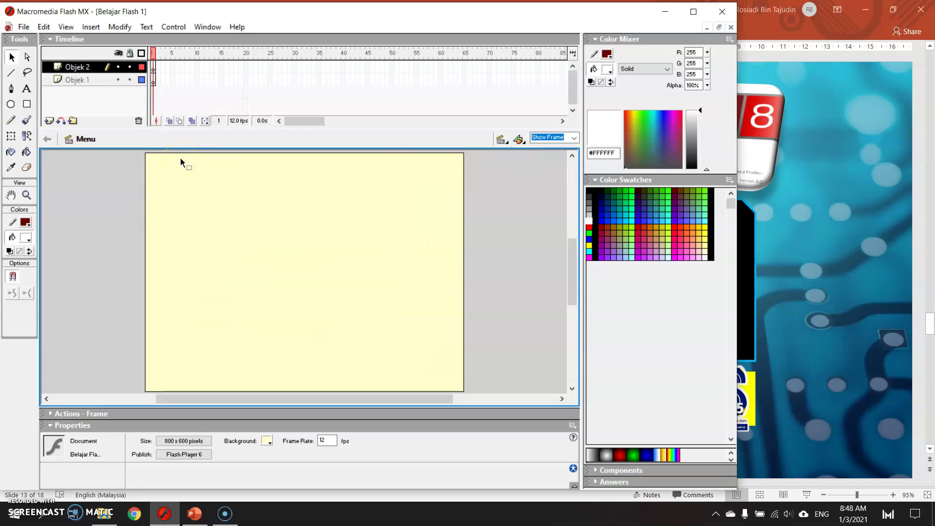
- Delete the Objek 2 layer and rename the remaining Objek 1 layer as Teks 1
{"action": "left_click", "coordinate": [87, 73]}
{"action": "left_click", "coordinate": [138, 120]}
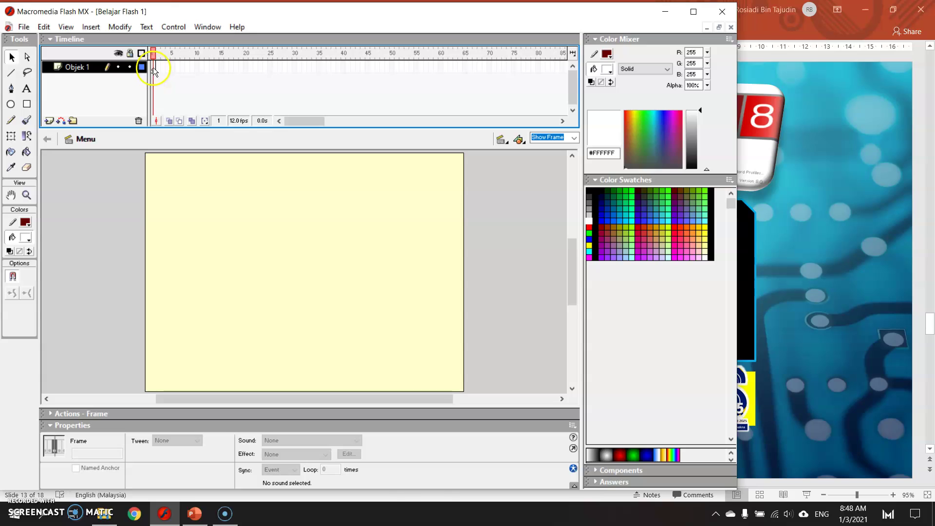
{"action": "double_click", "coordinate": [75, 67]}
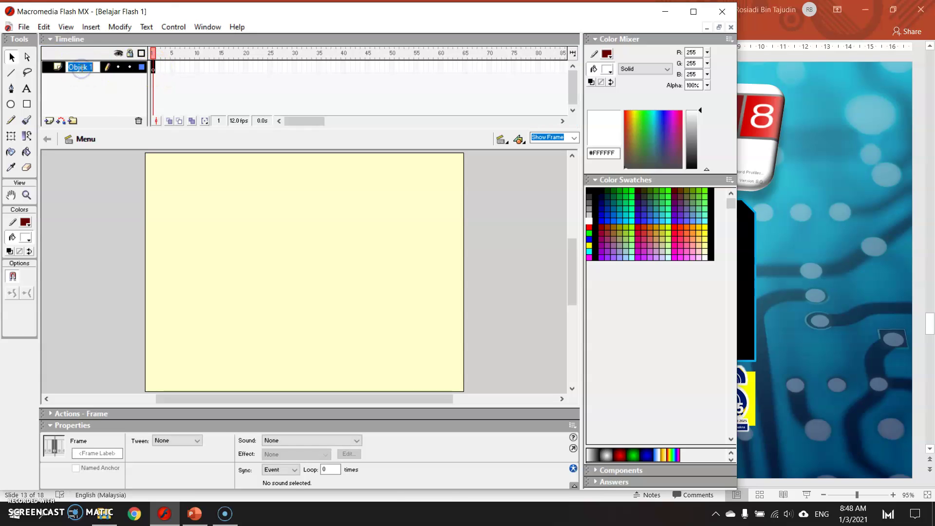
{"action": "type", "text": "Teks 1"}
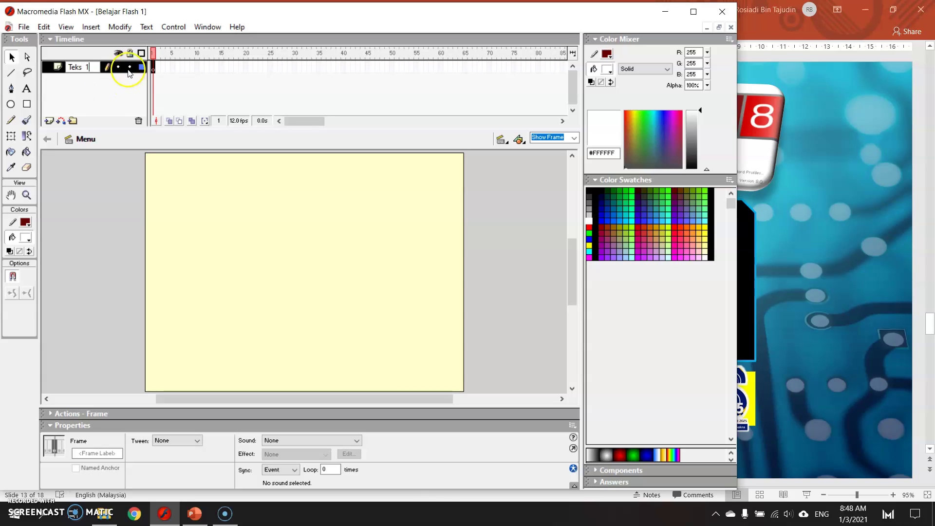
{"action": "left_click", "coordinate": [154, 71]}
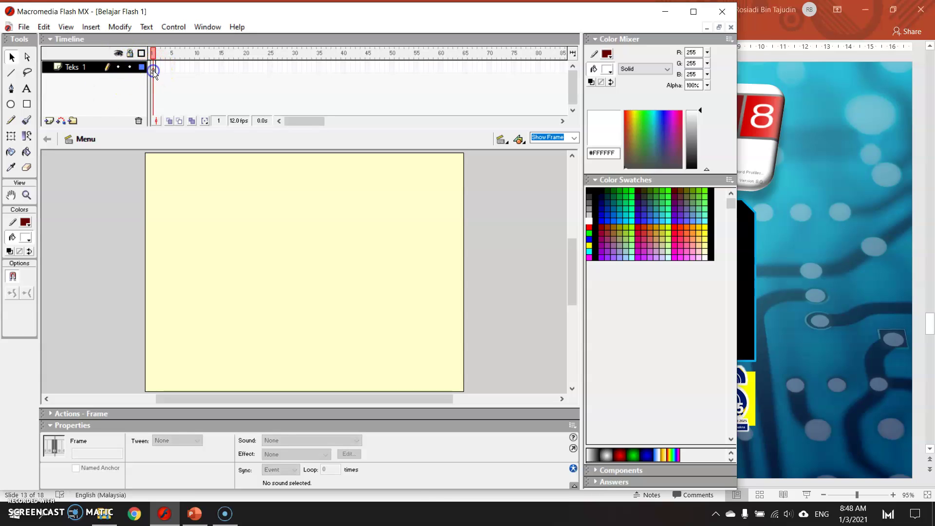
- Draw a static text box about 308 px wide in the stage's upper middle and enter MAKROMEDIA FLASH
{"action": "left_click", "coordinate": [27, 90]}
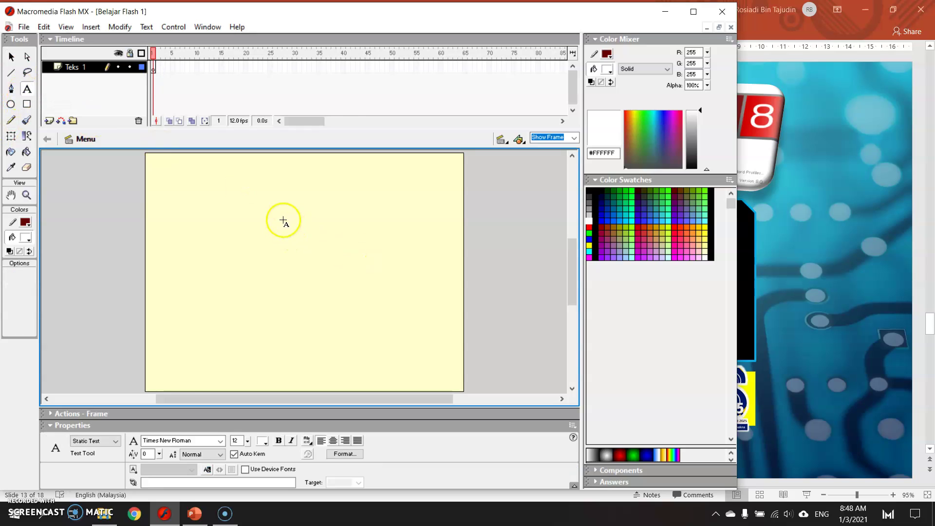
{"action": "left_click", "coordinate": [237, 207]}
{"action": "left_click_drag", "start_coordinate": [236, 206], "coordinate": [357, 235]}
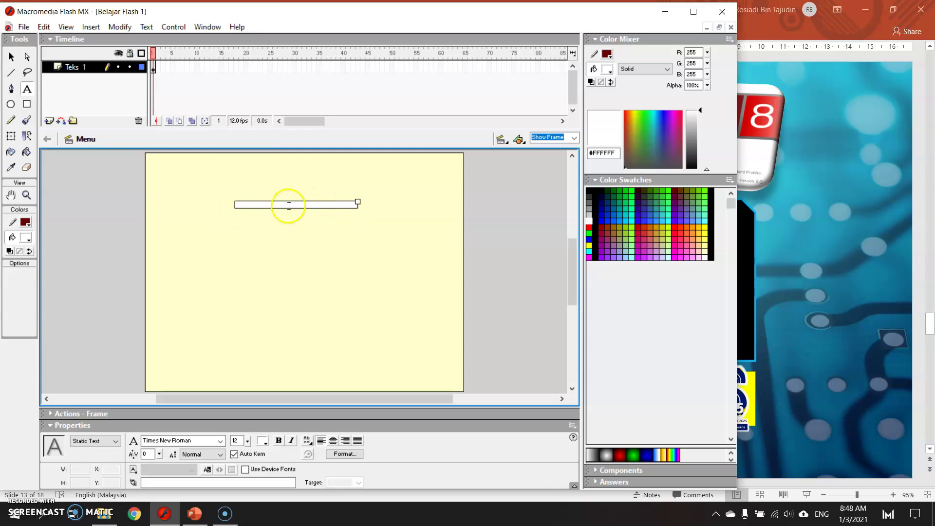
{"action": "left_click", "coordinate": [116, 441]}
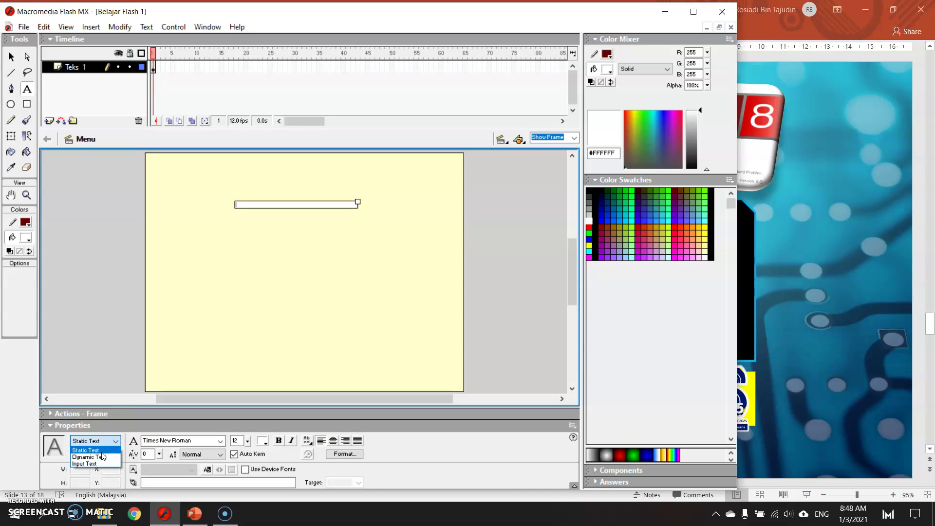
{"action": "left_click", "coordinate": [102, 451]}
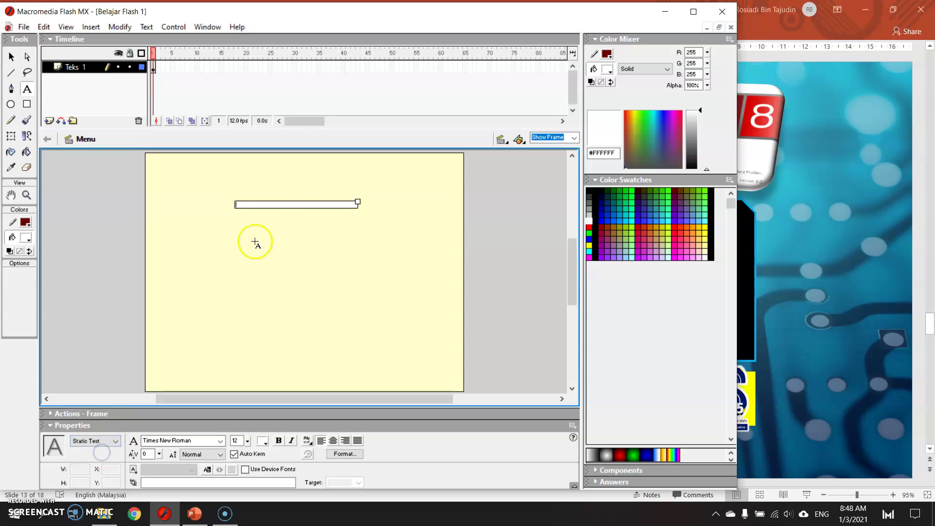
{"action": "left_click", "coordinate": [296, 204]}
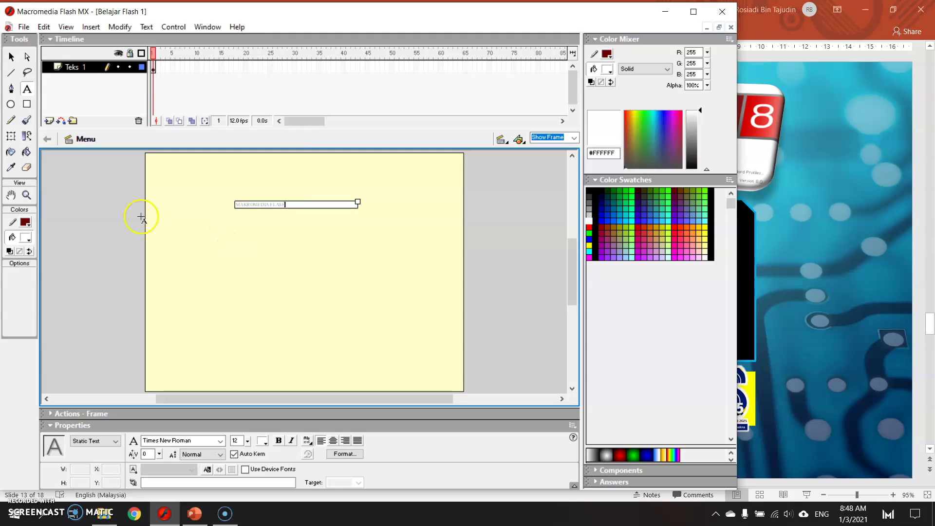
- Select the MAKROMEDIA FLASH text box and set its fill color to dark blue #000099
{"action": "left_click", "coordinate": [12, 57]}
{"action": "left_click", "coordinate": [284, 206]}
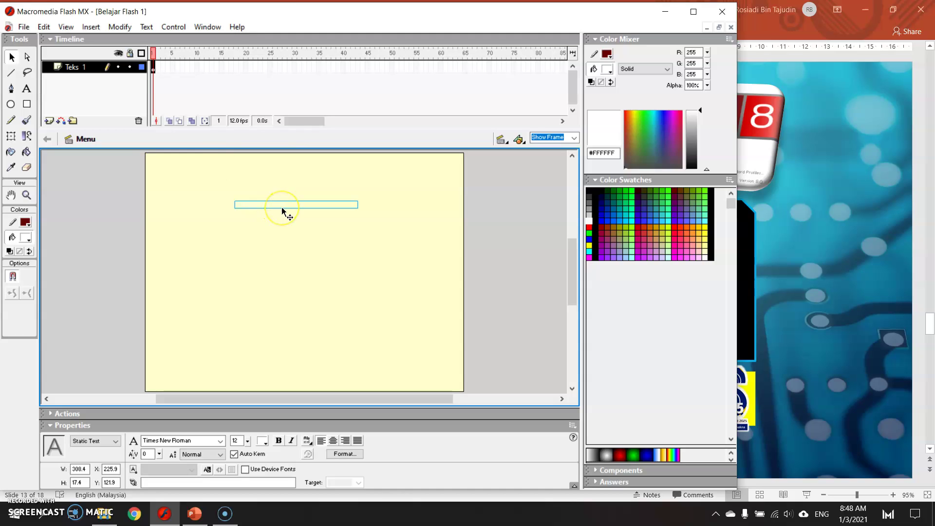
{"action": "left_click", "coordinate": [26, 238]}
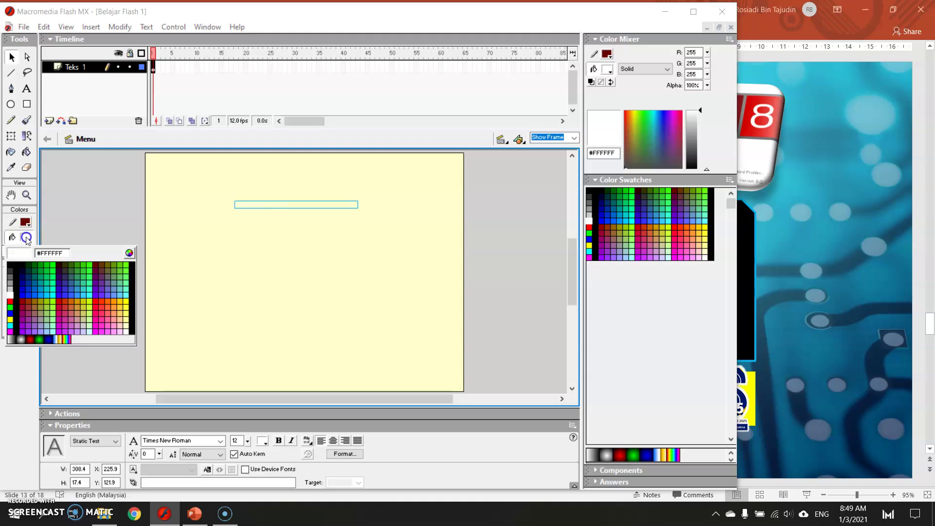
{"action": "left_click", "coordinate": [23, 282]}
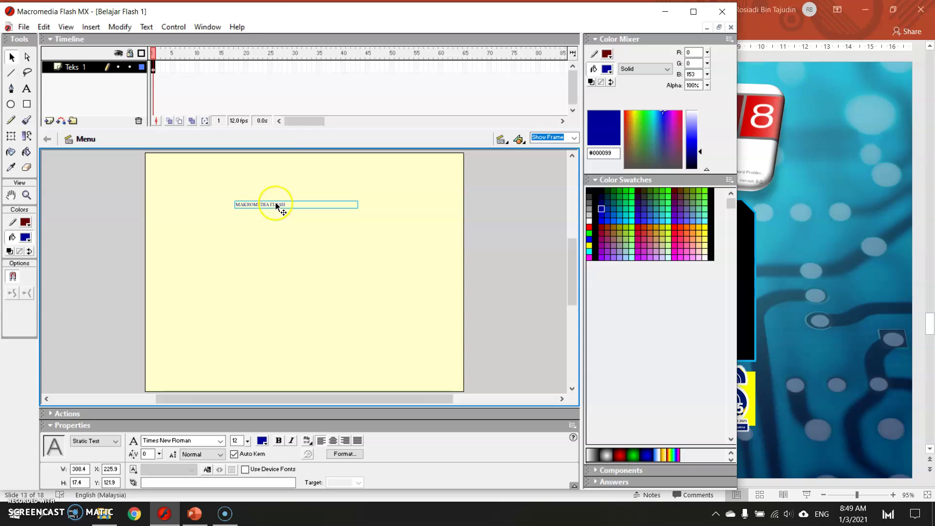
- Set the heading text's font to Arial and its size to 38
{"action": "left_click", "coordinate": [220, 443]}
{"action": "left_click_drag", "start_coordinate": [221, 411], "coordinate": [218, 259]}
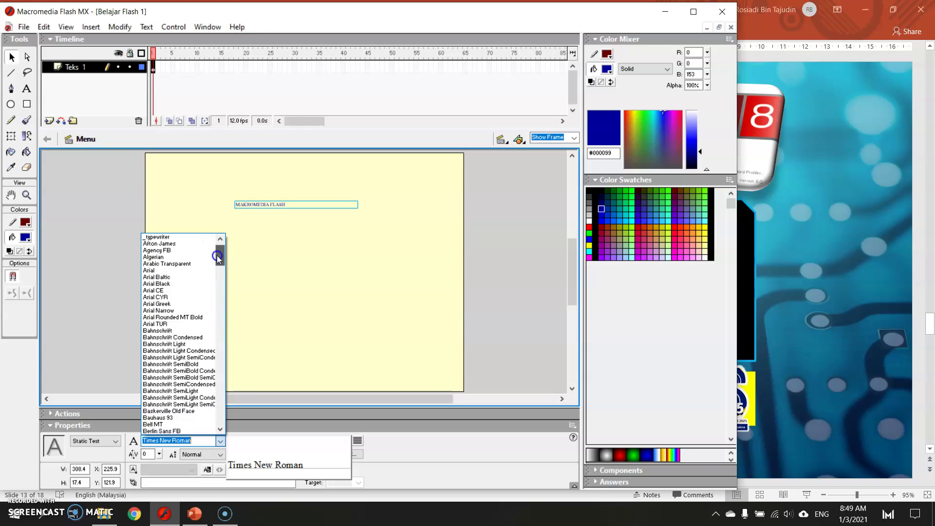
{"action": "left_click", "coordinate": [162, 272]}
{"action": "left_click_drag", "start_coordinate": [247, 440], "coordinate": [249, 425]}
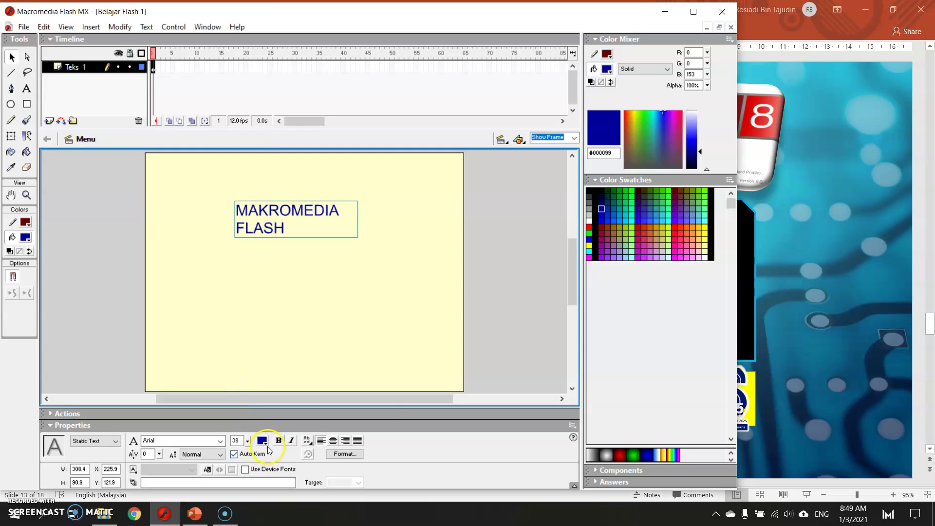
- Change the heading text's color to red #FF0000 and make it bold
{"action": "left_click", "coordinate": [262, 440]}
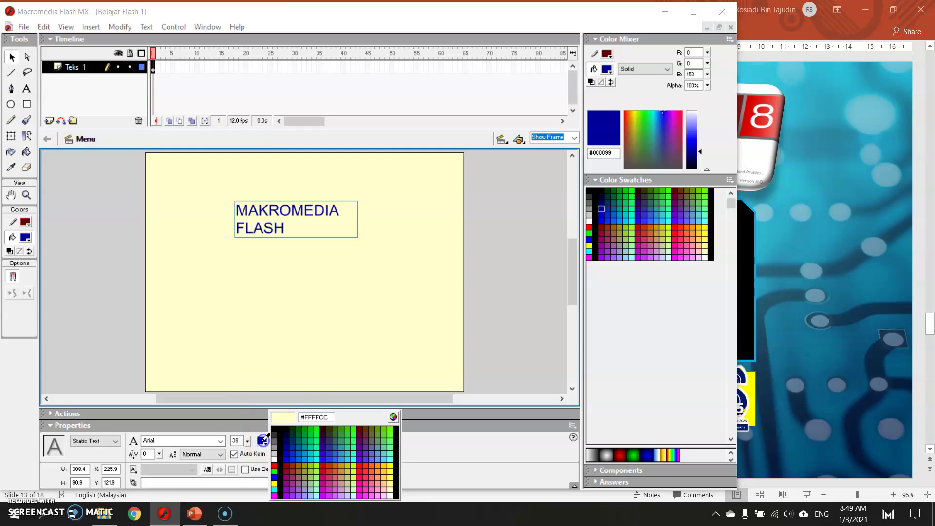
{"action": "left_click", "coordinate": [275, 464]}
{"action": "left_click", "coordinate": [278, 443]}
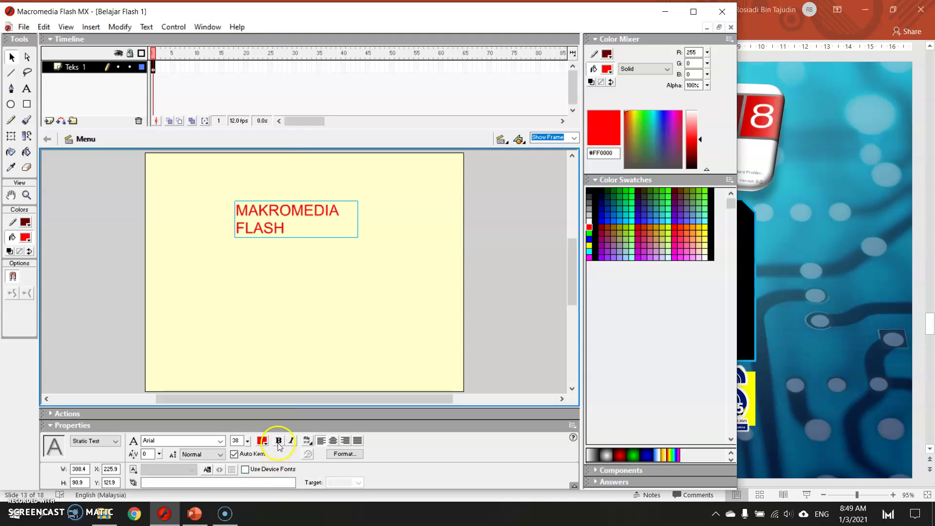
{"action": "left_click", "coordinate": [279, 441]}
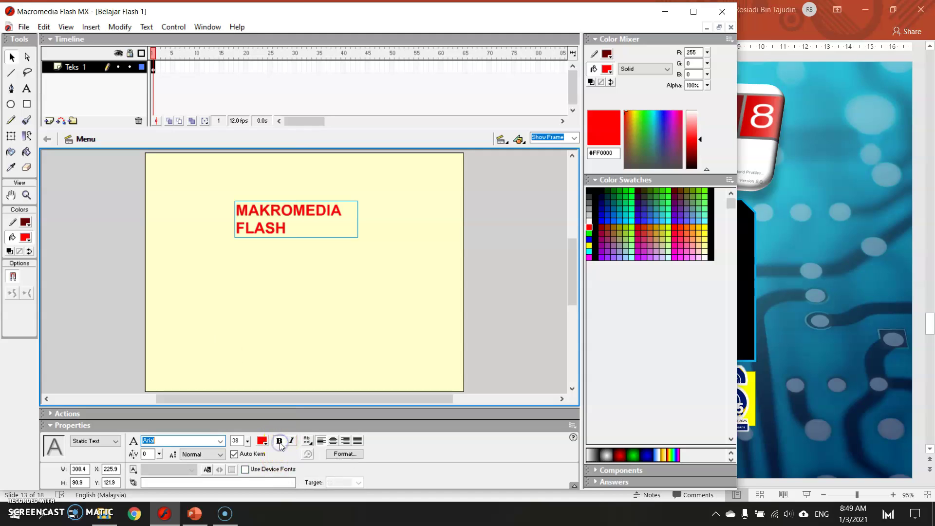
- Try italic on the heading text, remove it again, and center-align the two lines
{"action": "left_click", "coordinate": [291, 442]}
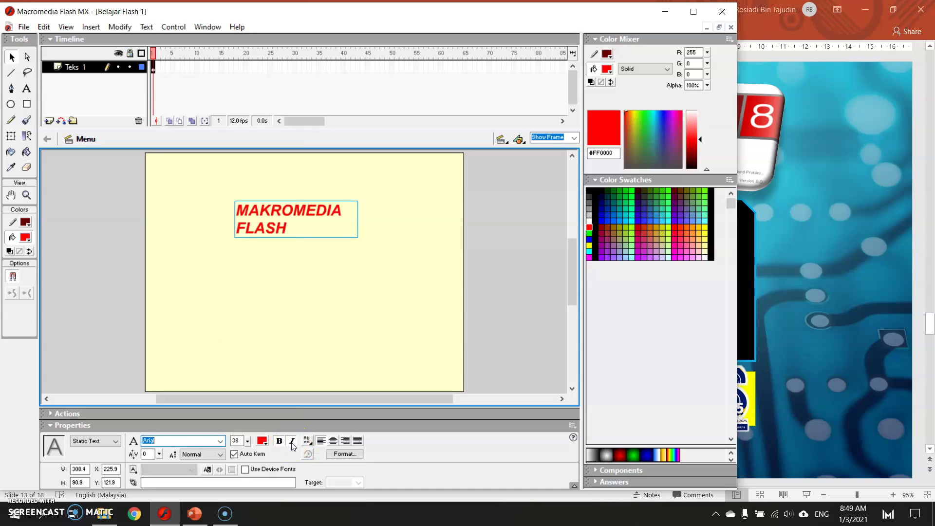
{"action": "left_click", "coordinate": [292, 443]}
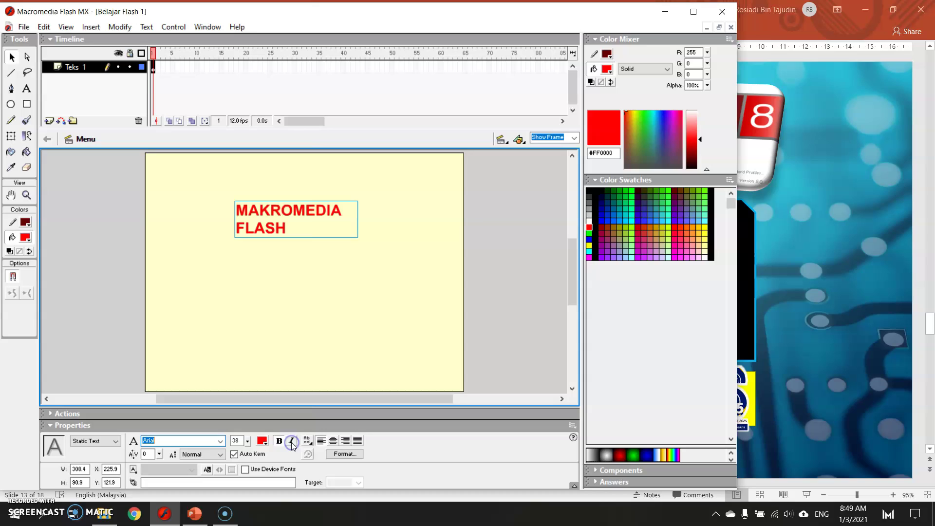
{"action": "left_click", "coordinate": [333, 442]}
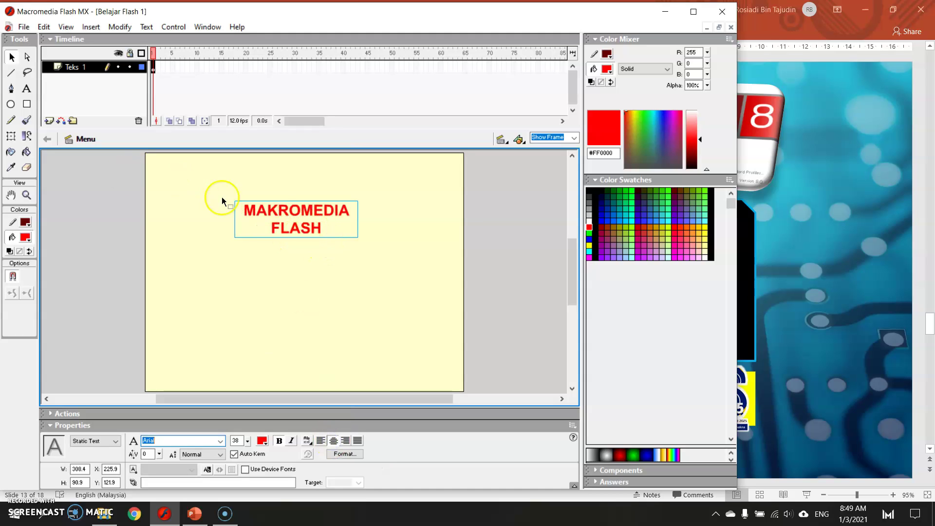
- Move the heading text box up to about X 232, Y 70 near the stage's upper edge
{"action": "left_click", "coordinate": [308, 230]}
{"action": "left_click_drag", "start_coordinate": [308, 230], "coordinate": [312, 209]}
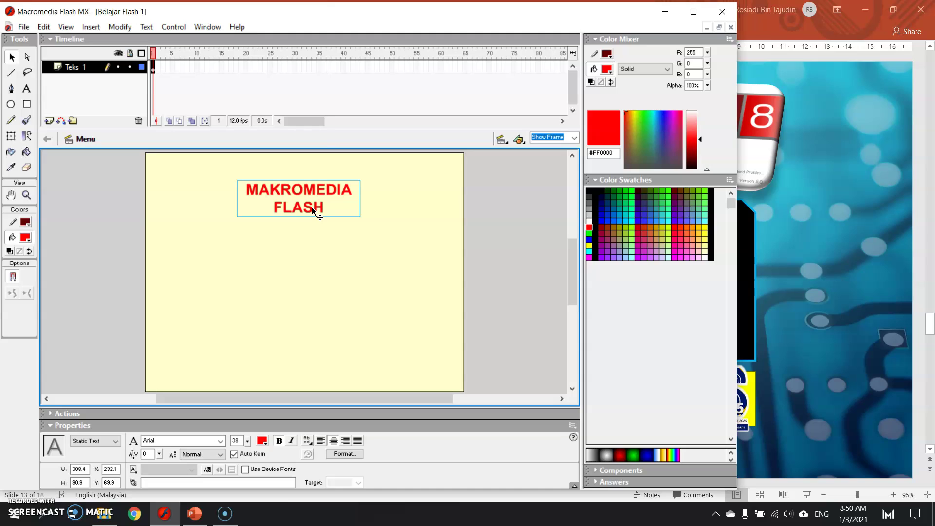
{"action": "left_click", "coordinate": [310, 235]}
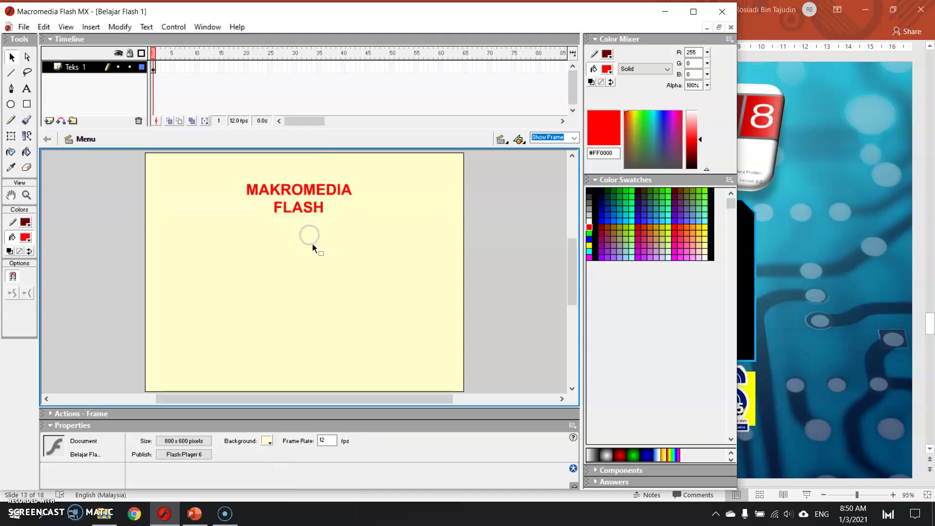
{"action": "double_click", "coordinate": [313, 211]}
{"action": "left_click", "coordinate": [331, 204]}
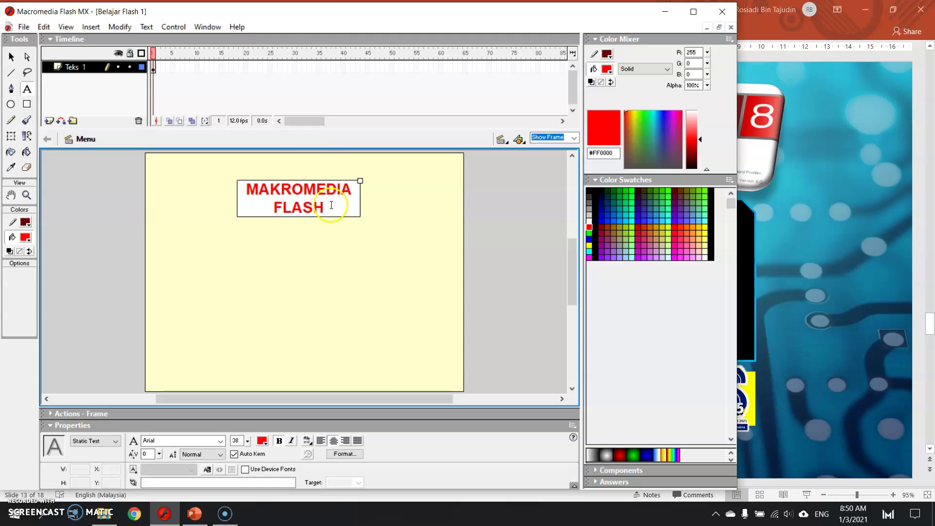
{"action": "left_click_drag", "start_coordinate": [331, 204], "coordinate": [227, 199]}
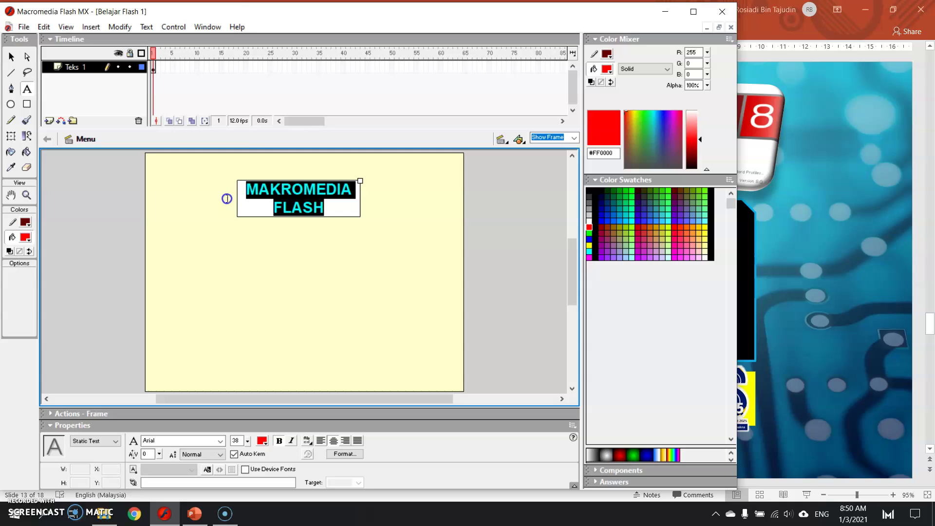
{"action": "left_click", "coordinate": [11, 58]}
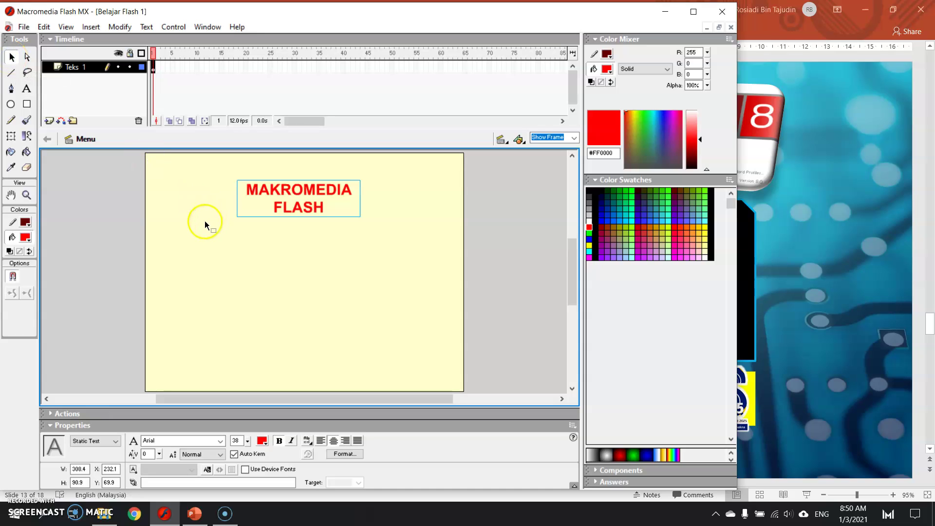
- Insert a new layer above Teks 1 and name it Teks 2
{"action": "left_click", "coordinate": [49, 122]}
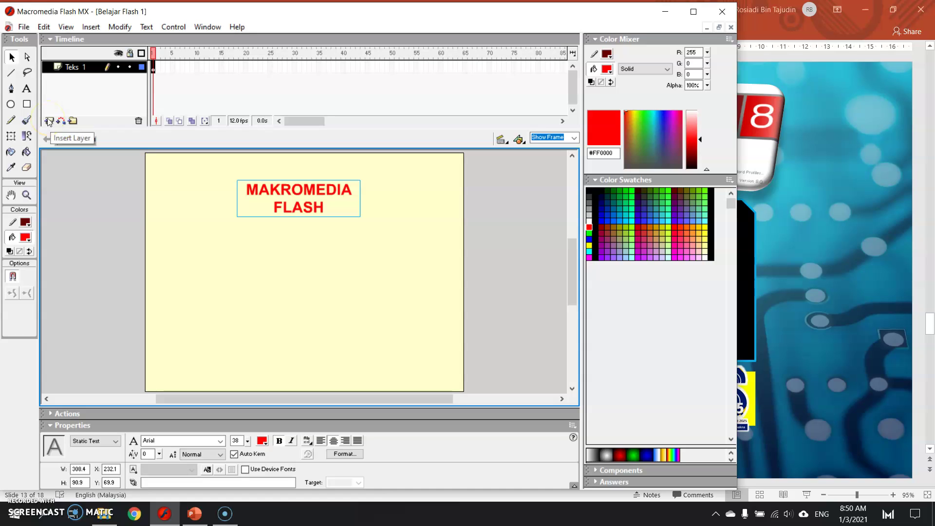
{"action": "left_click", "coordinate": [48, 120]}
{"action": "double_click", "coordinate": [80, 67]}
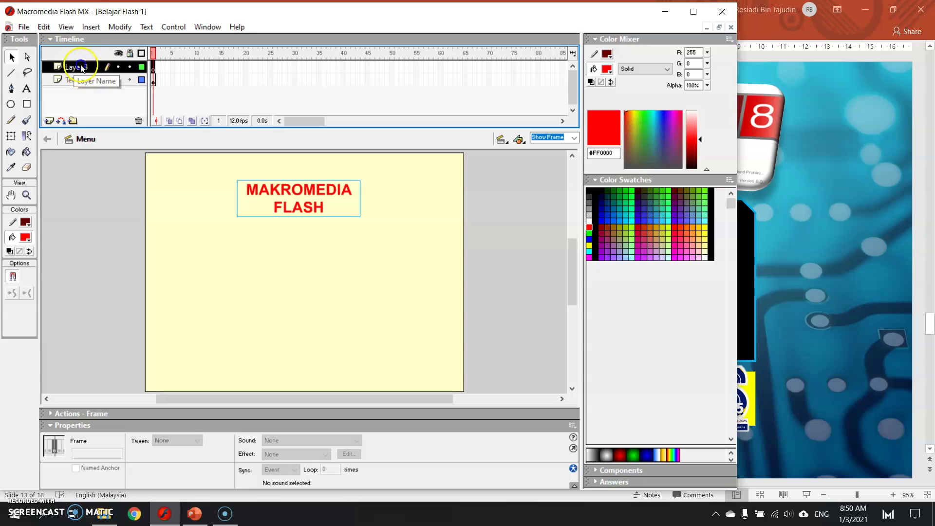
{"action": "type", "text": "tE"}
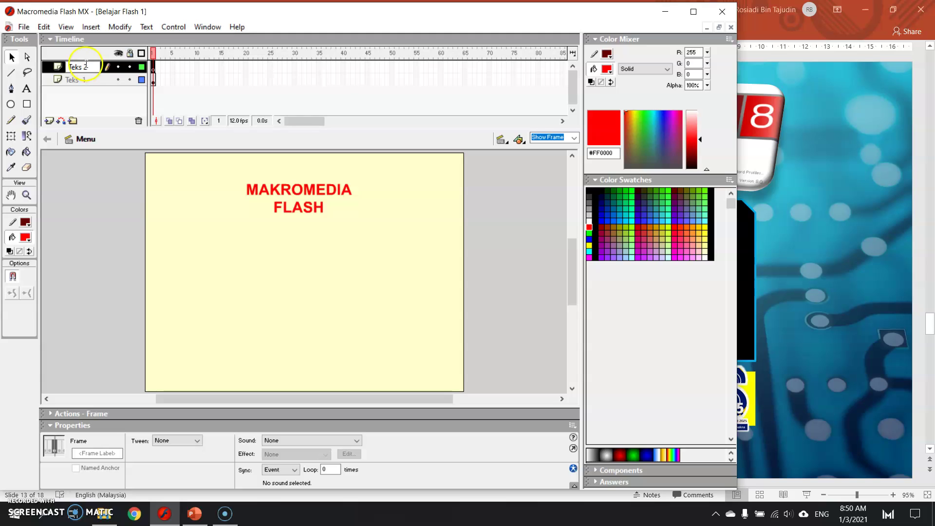
{"action": "left_click", "coordinate": [281, 259]}
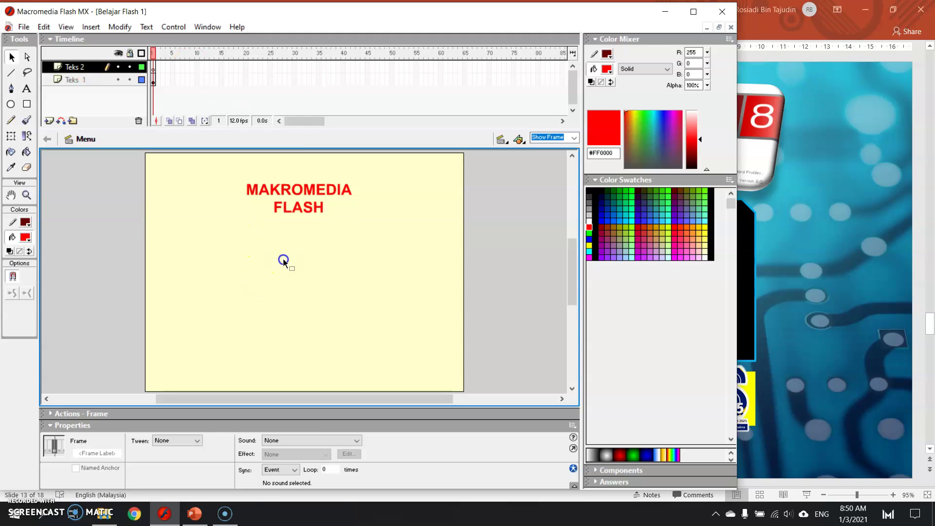
- Add the static text TEKS centered below the heading on the Teks 2 layer
{"action": "left_click", "coordinate": [26, 88]}
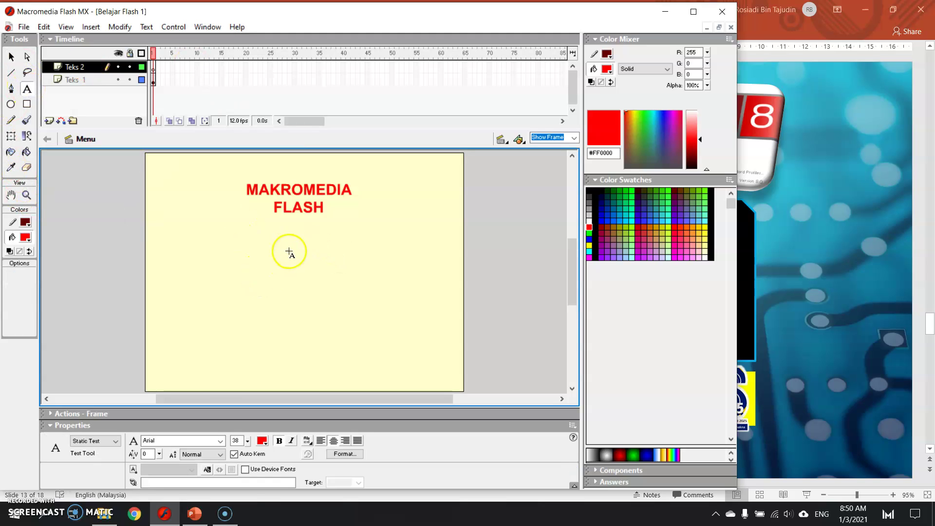
{"action": "left_click", "coordinate": [299, 245]}
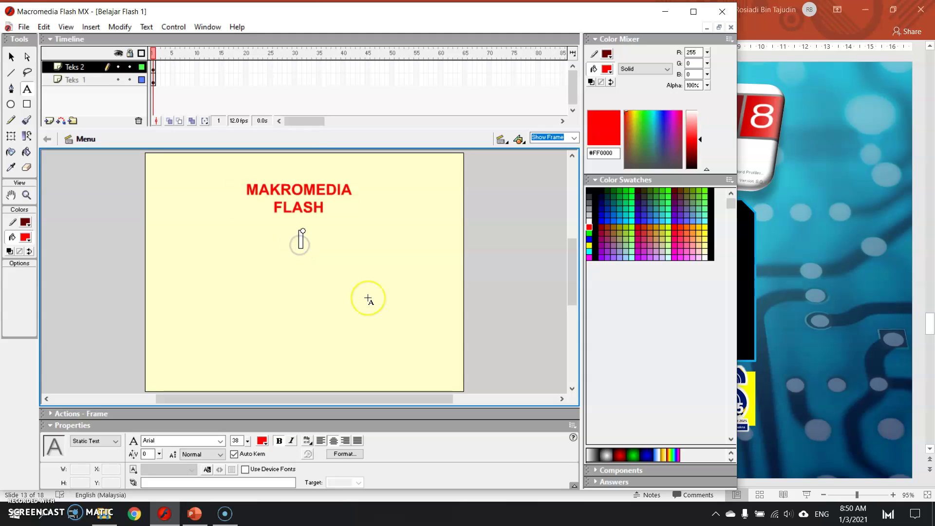
{"action": "type", "text": "TEKS"}
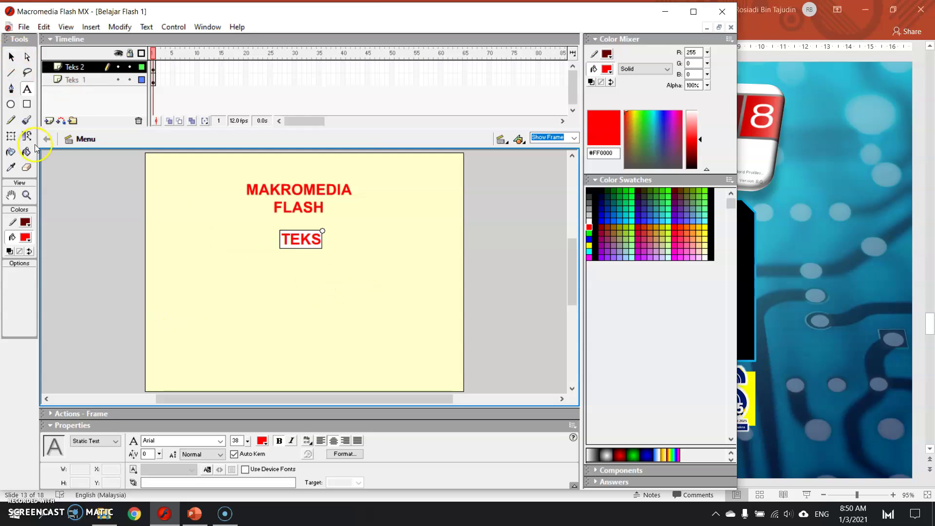
{"action": "left_click", "coordinate": [13, 56]}
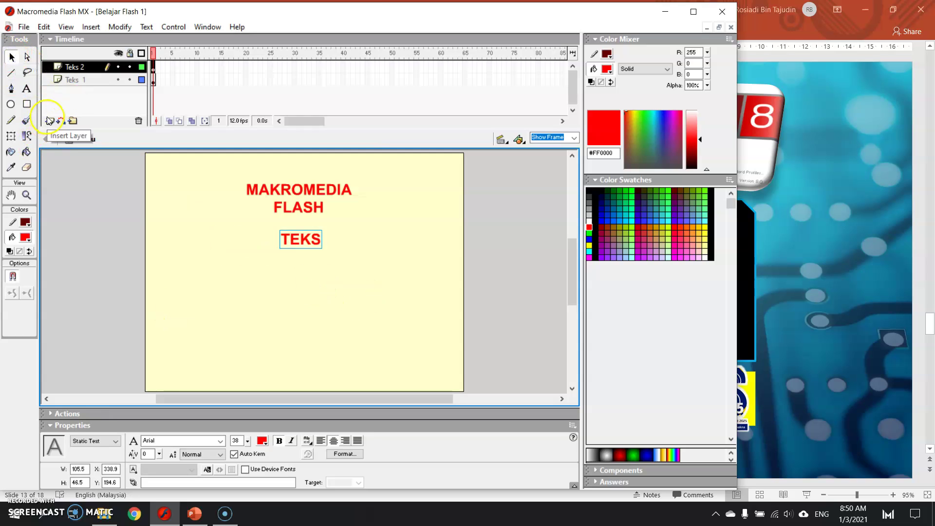
- Insert a new layer named Teks 3 and add the text GRAFIK on it, just below TEKS
{"action": "left_click", "coordinate": [49, 121]}
{"action": "double_click", "coordinate": [78, 67]}
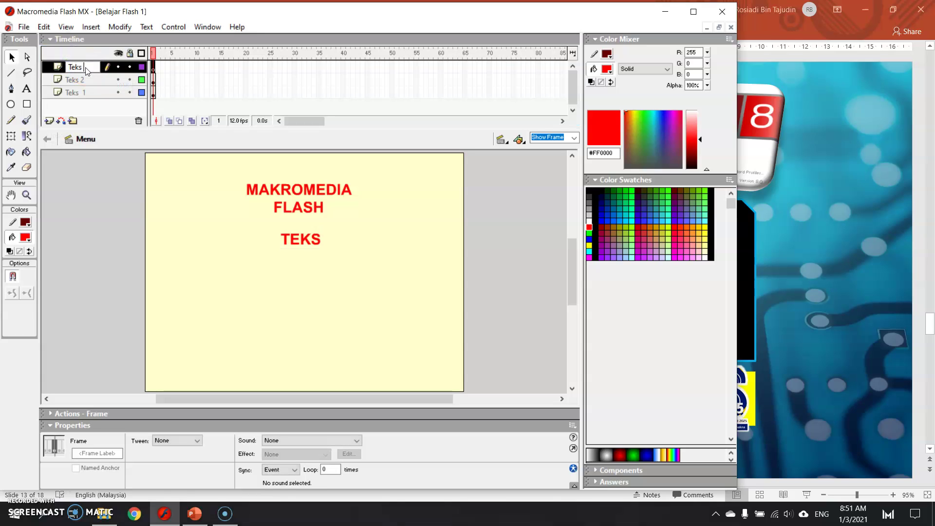
{"action": "left_click", "coordinate": [28, 89]}
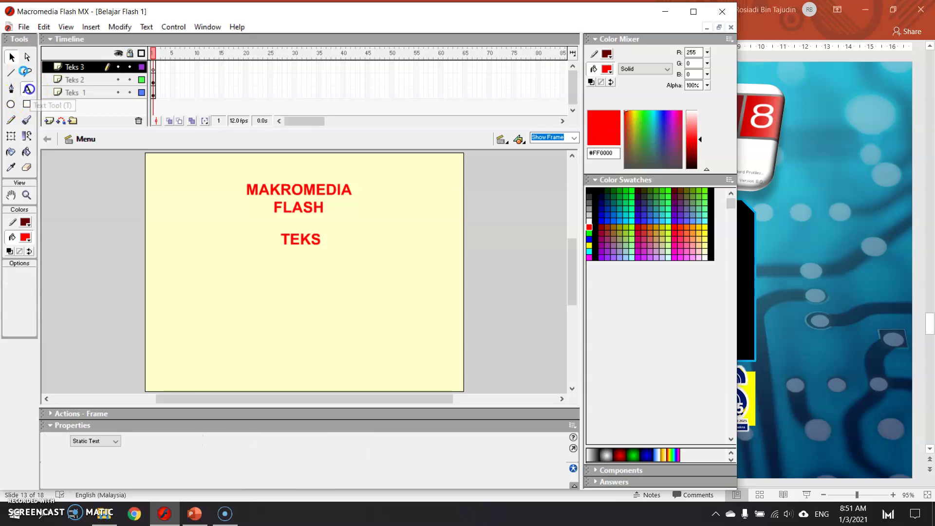
{"action": "left_click", "coordinate": [297, 271]}
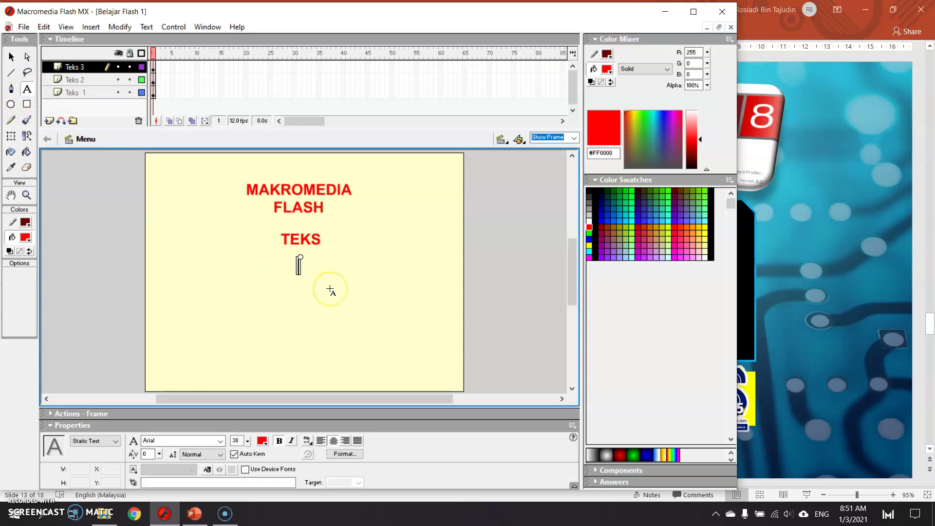
{"action": "type", "text": "GRAFIK"}
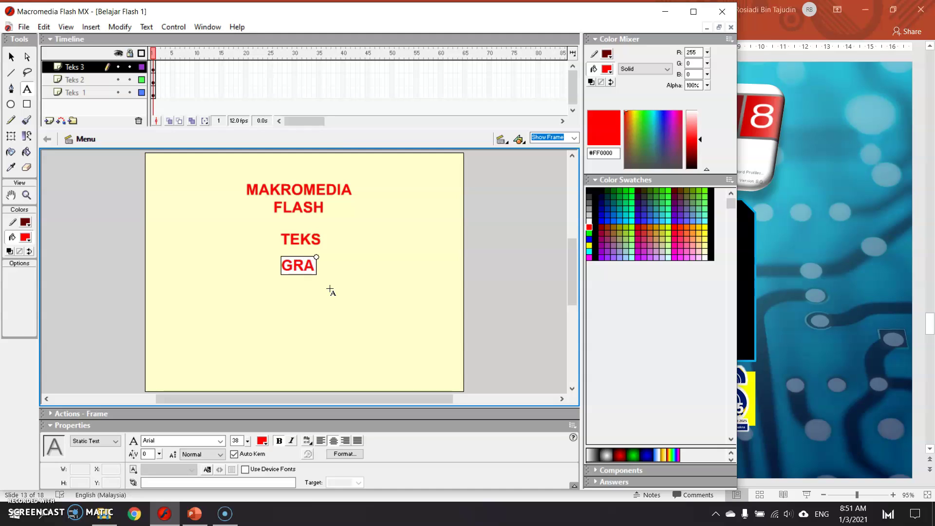
- Line up the two words under the heading, with TEKS at about X 331, Y 195 and GRAFIK at about X 308, Y 262
{"action": "left_click", "coordinate": [12, 62]}
{"action": "left_click", "coordinate": [304, 240]}
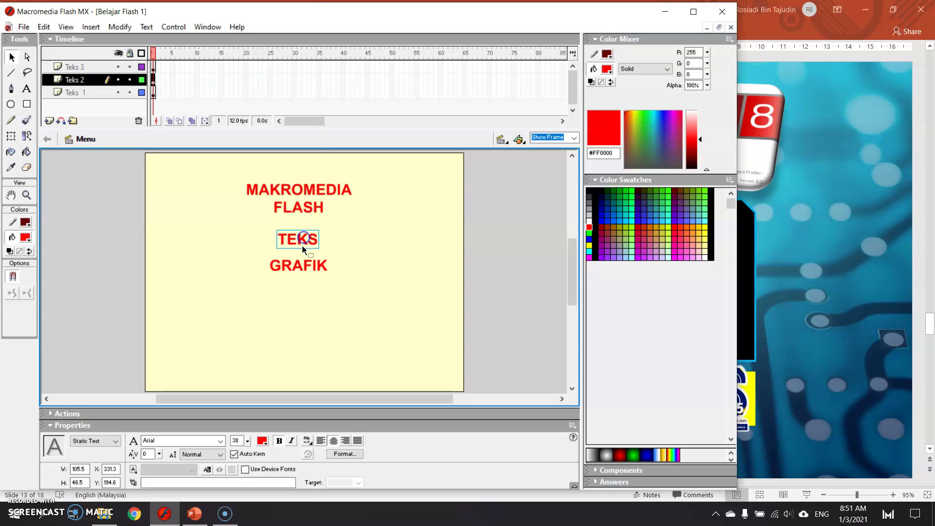
{"action": "left_click", "coordinate": [308, 265]}
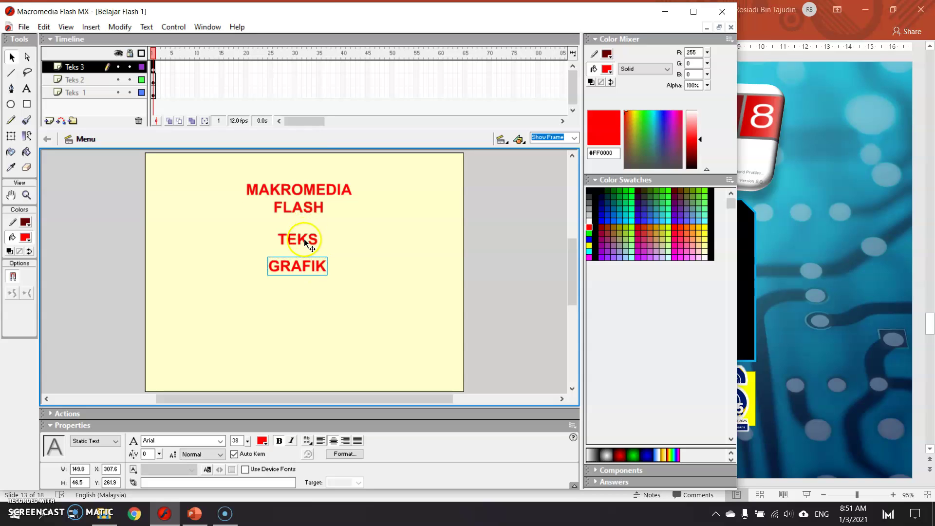
- Format the TEKS text in the Bell MT font, italic, at size 56
{"action": "left_click", "coordinate": [306, 241]}
{"action": "left_click", "coordinate": [303, 240]}
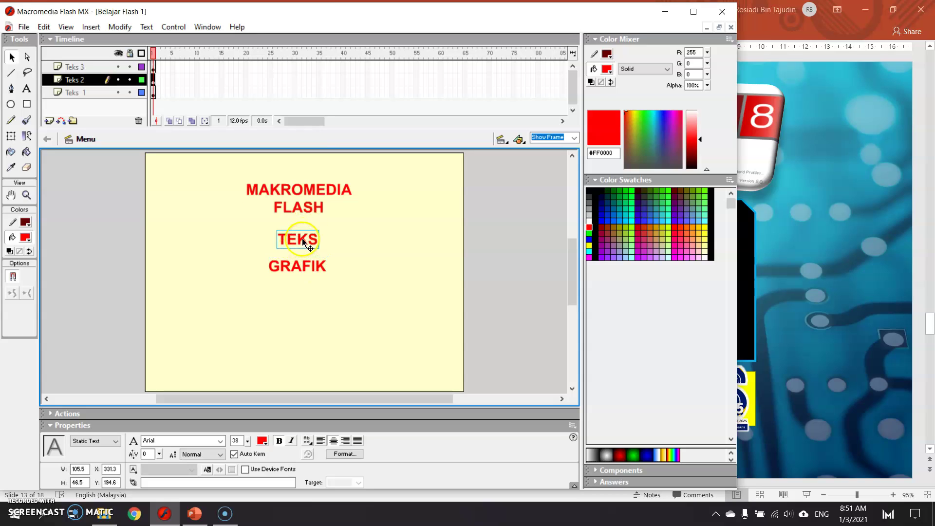
{"action": "left_click", "coordinate": [223, 442]}
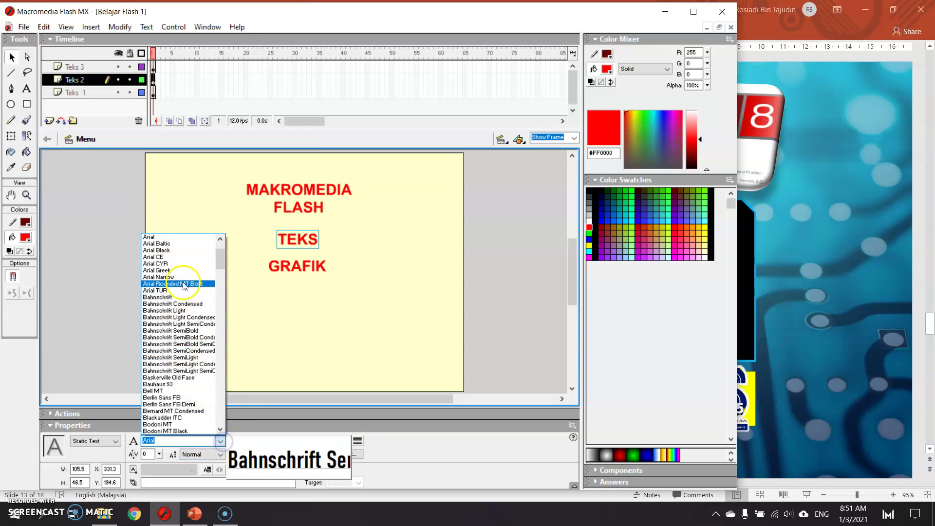
{"action": "left_click", "coordinate": [156, 391]}
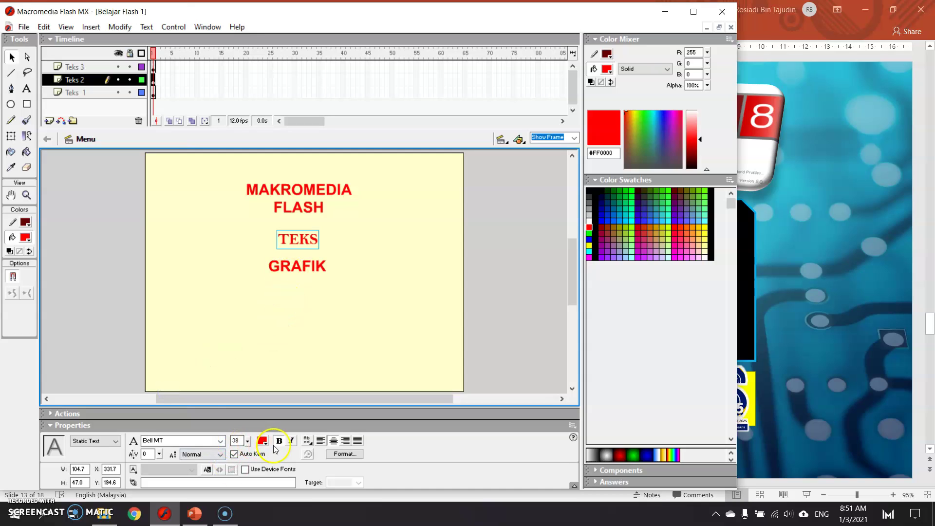
{"action": "left_click", "coordinate": [293, 442]}
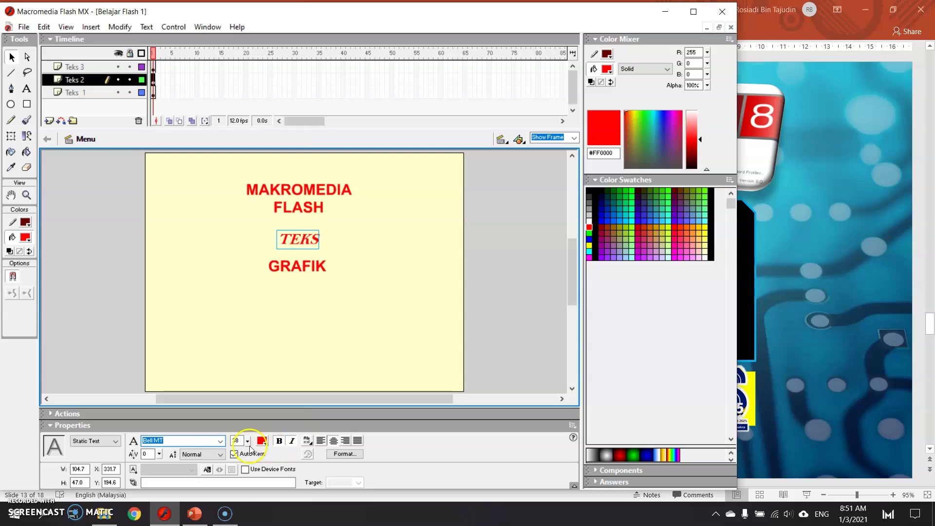
{"action": "left_click_drag", "start_coordinate": [248, 441], "coordinate": [247, 427]}
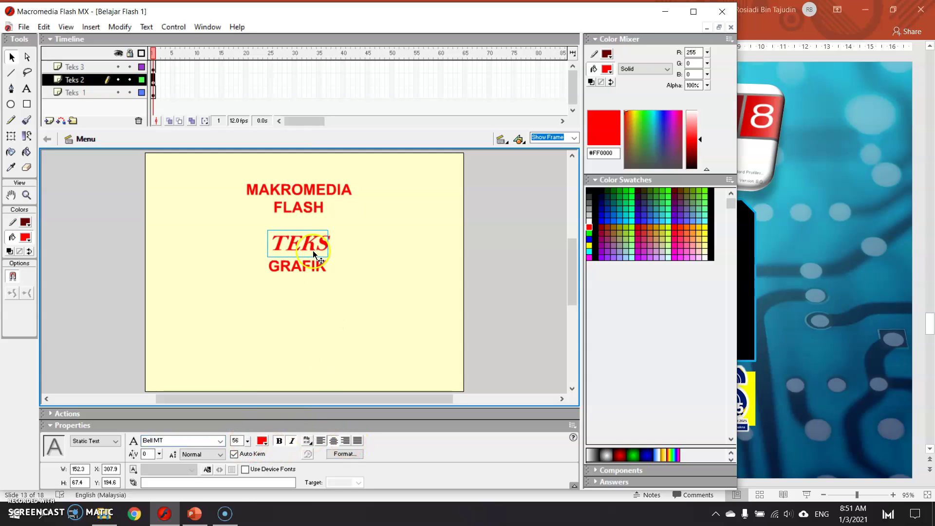
- Move TEKS to about X 186, Y 188 and GRAFIK to about X 372, Y 291, and color GRAFIK green #009900
{"action": "mouse_move", "coordinate": [323, 270]}
{"action": "left_mouse_down"}
{"action": "mouse_move", "coordinate": [288, 225]}
{"action": "mouse_move", "coordinate": [299, 242]}
{"action": "mouse_move", "coordinate": [245, 245]}
{"action": "mouse_move", "coordinate": [327, 278]}
{"action": "left_mouse_up"}
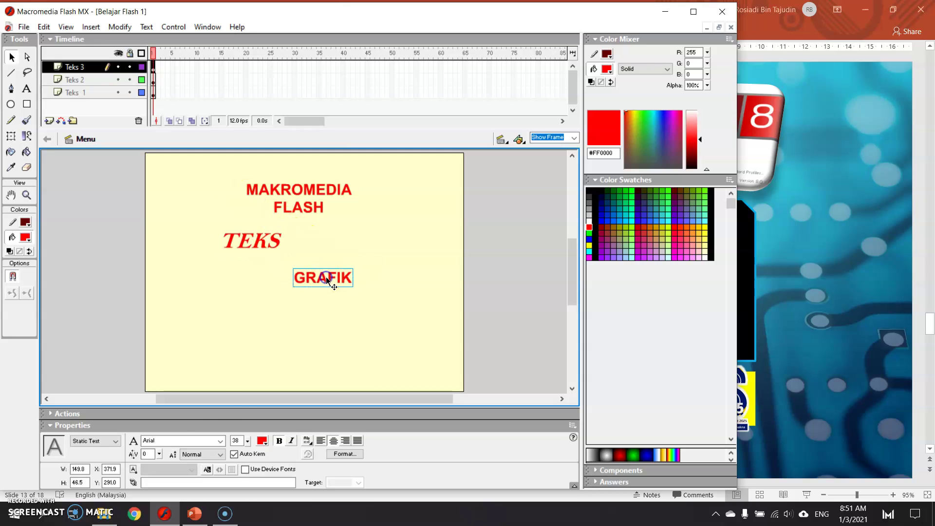
{"action": "left_click", "coordinate": [262, 440]}
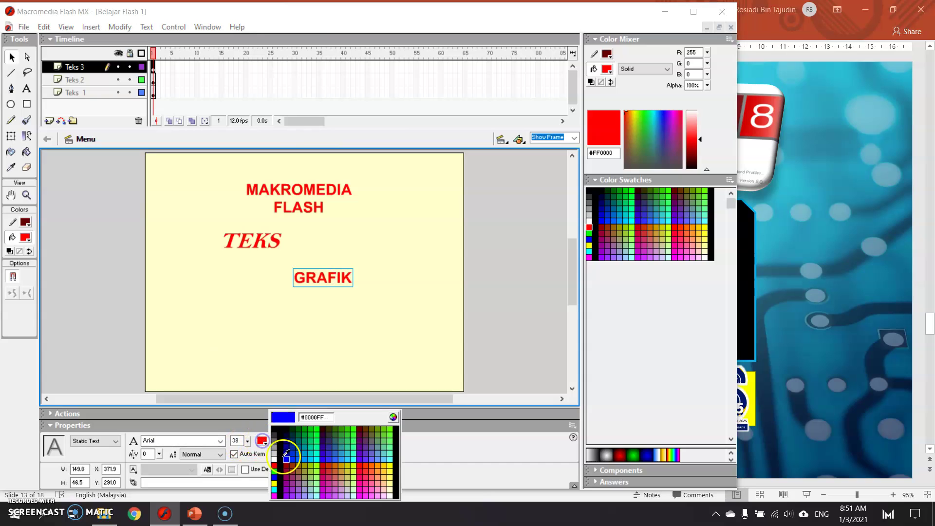
{"action": "left_click", "coordinate": [305, 429]}
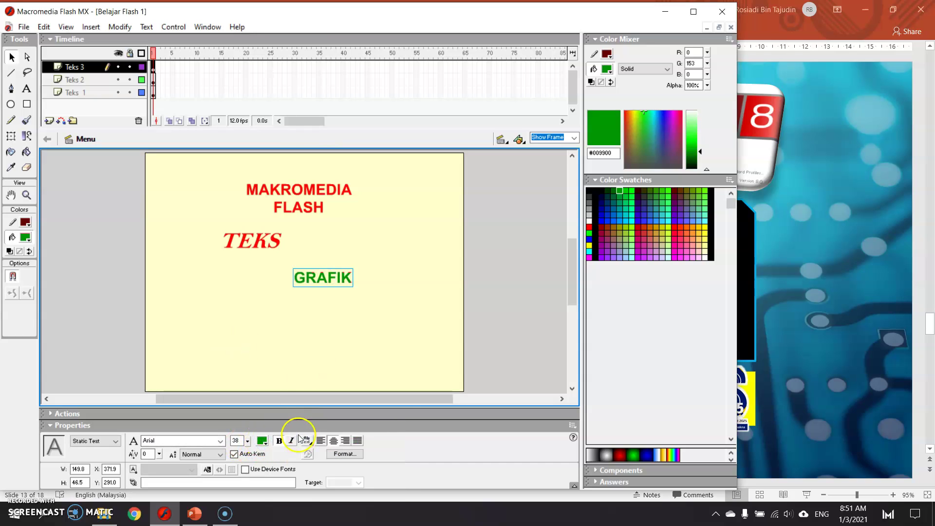
{"action": "left_click", "coordinate": [304, 352]}
- Shift TEKS slightly lower on the stage's left half and GRAFIK lower and further toward the stage's right side
{"action": "left_click_drag", "start_coordinate": [328, 279], "coordinate": [340, 279]}
{"action": "left_click", "coordinate": [259, 243]}
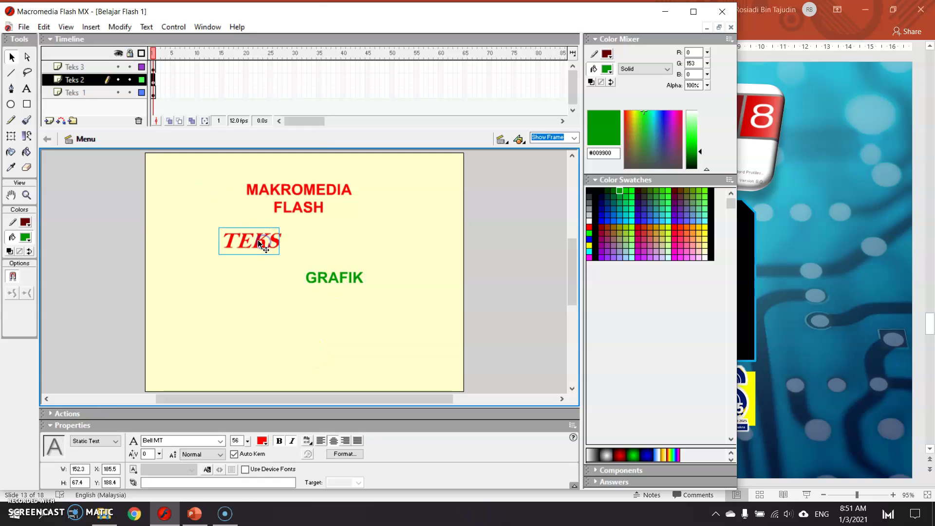
{"action": "left_click_drag", "start_coordinate": [254, 256], "coordinate": [253, 256]}
{"action": "left_click_drag", "start_coordinate": [319, 278], "coordinate": [330, 295]}
{"action": "left_click", "coordinate": [396, 339]}
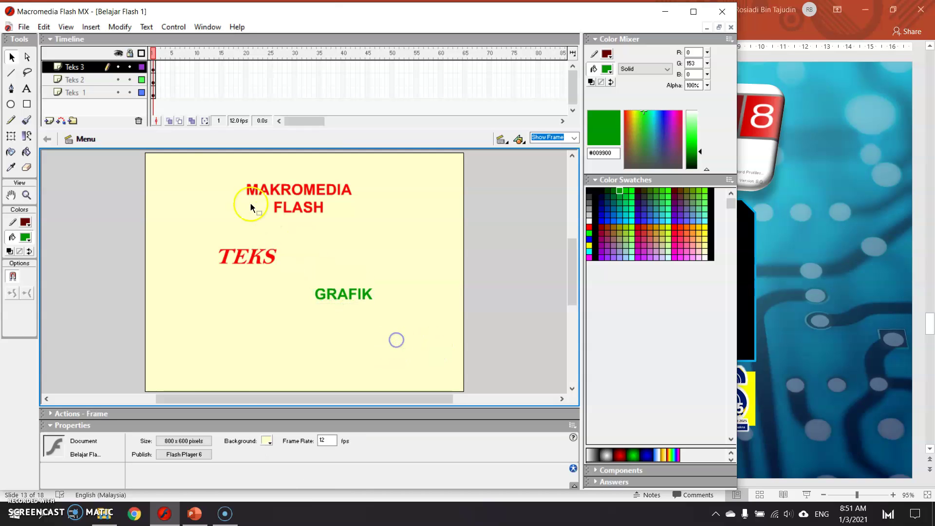
- Select all three text objects and move them down together to about X 189, Y 131, then deselect them
{"action": "left_click_drag", "start_coordinate": [182, 170], "coordinate": [407, 323]}
{"action": "left_click_drag", "start_coordinate": [372, 292], "coordinate": [377, 316]}
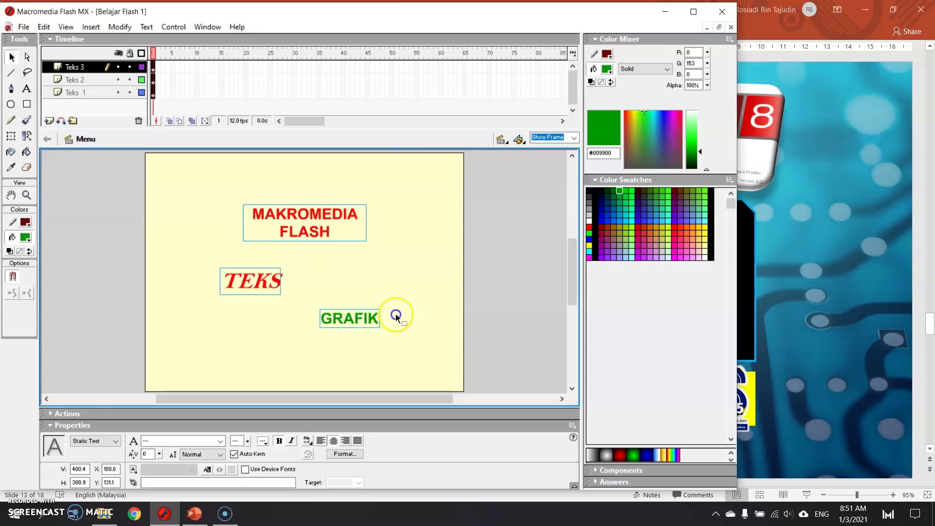
{"action": "left_click", "coordinate": [392, 325]}
{"action": "left_click", "coordinate": [401, 316]}
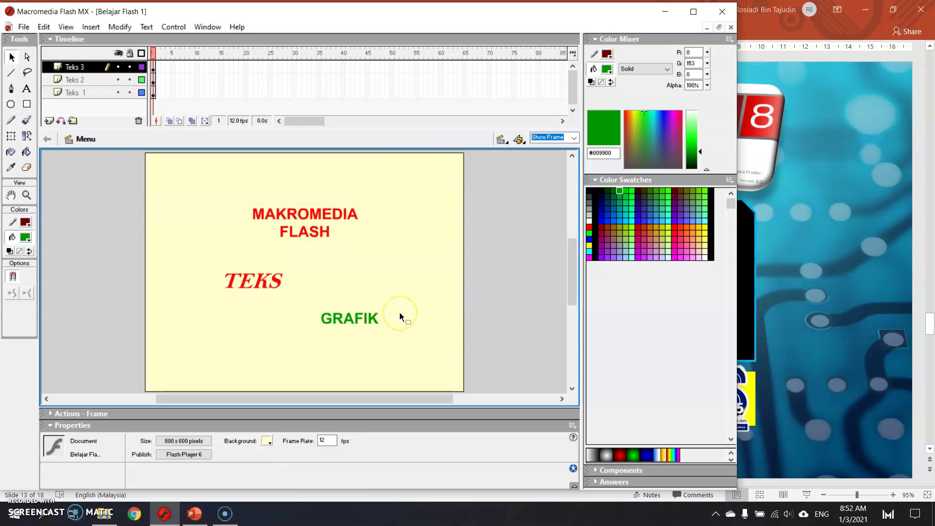